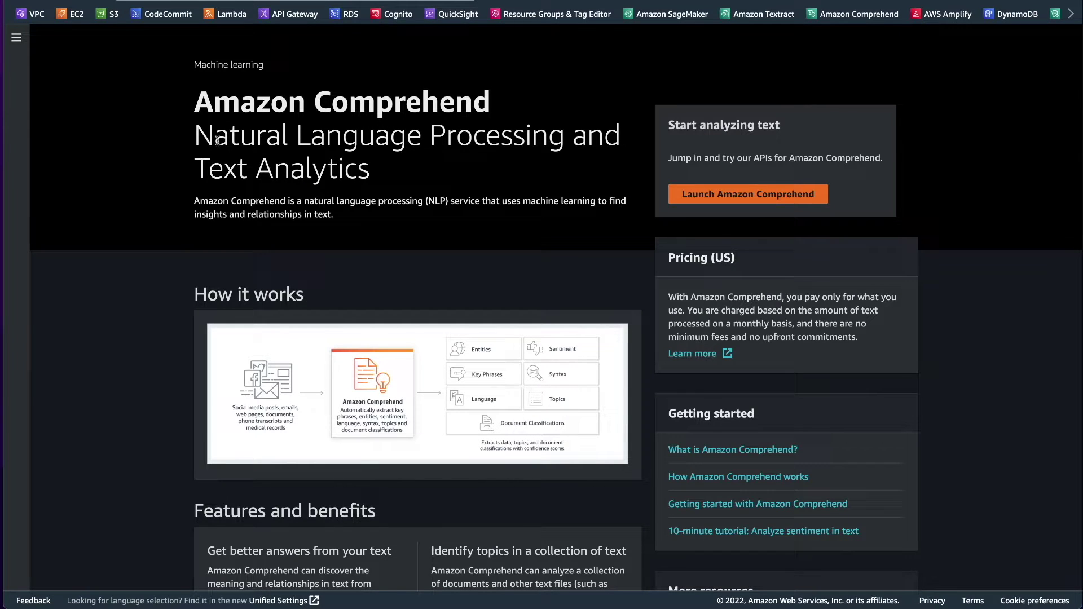
View the trained insurance-doc-classifier-idp model under custom classification and its insurance-custom-classifier-endpoint among the endpoints.
{"action": "left_click", "coordinate": [23, 55]}
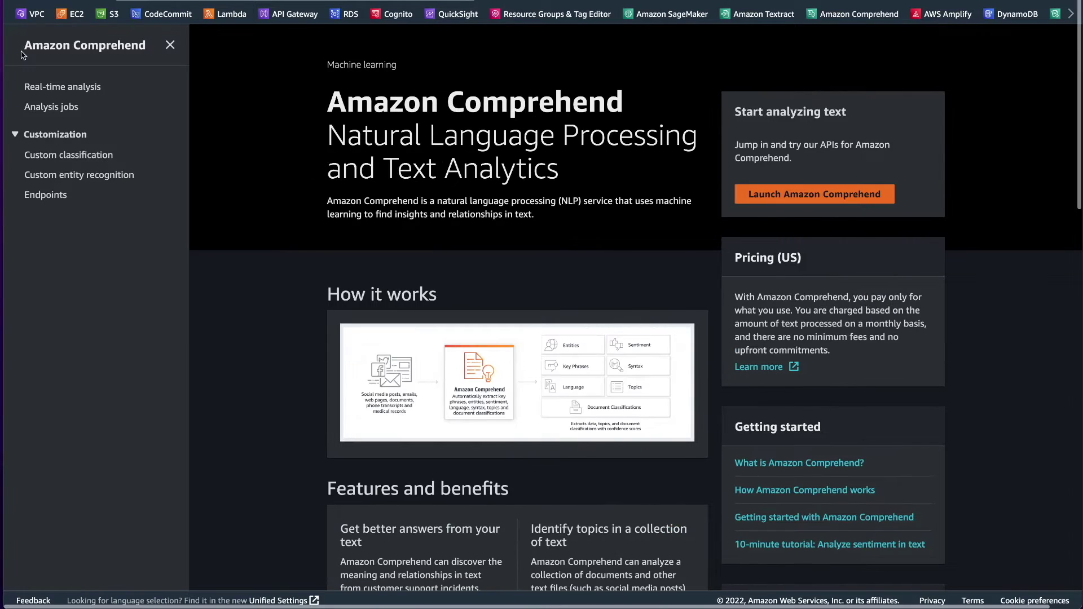
{"action": "left_click", "coordinate": [61, 160]}
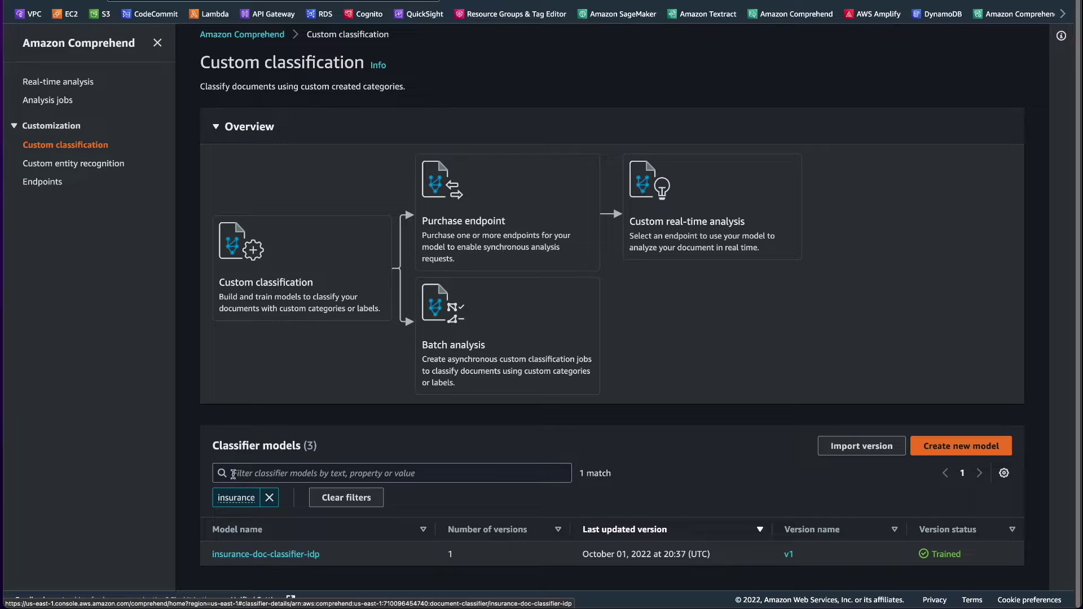
{"action": "left_click", "coordinate": [43, 183]}
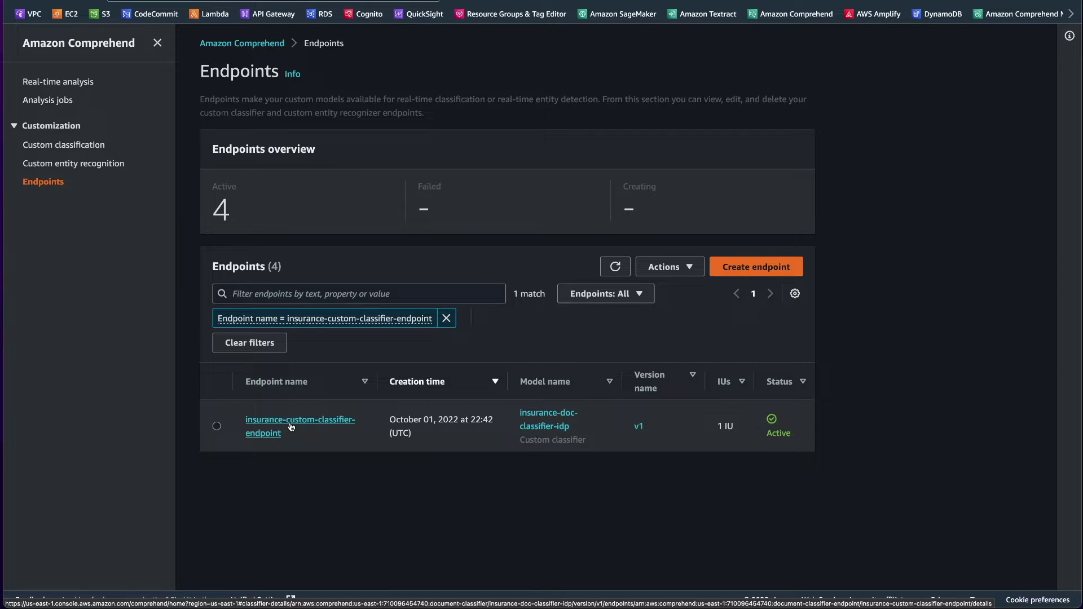
Set up a custom real-time analysis with the Custom classification model type and the insurance-custom-classifier-endpoint.
{"action": "left_click", "coordinate": [58, 84]}
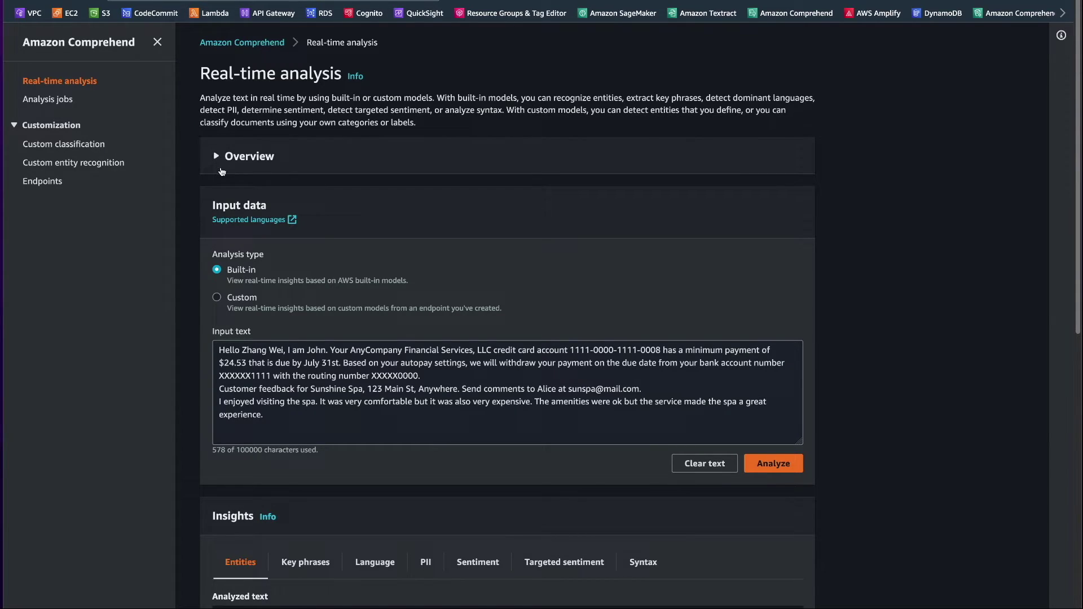
{"action": "left_click", "coordinate": [234, 302]}
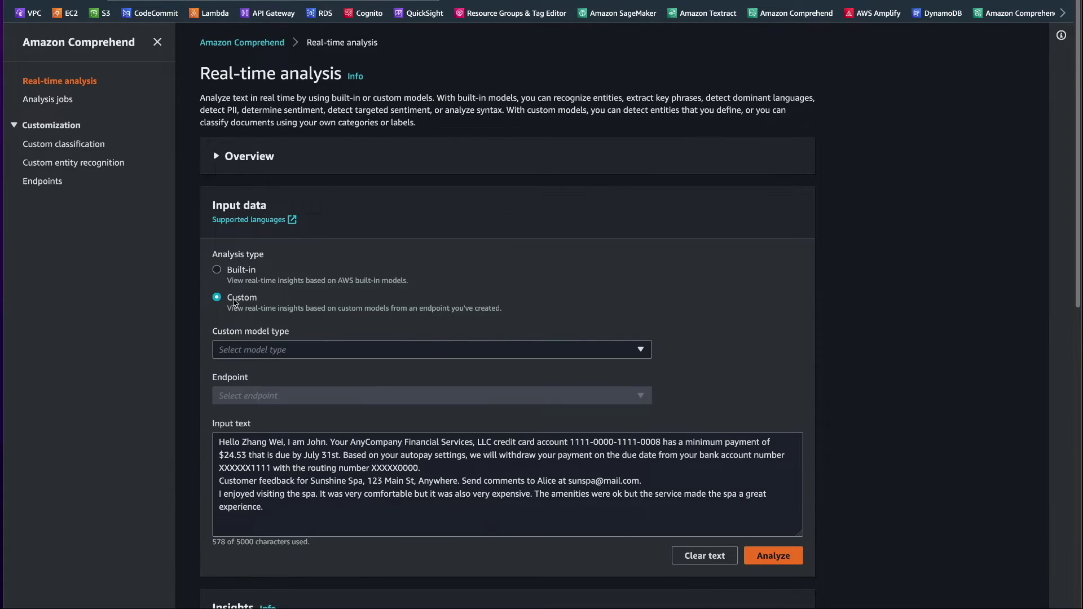
{"action": "left_click", "coordinate": [260, 351]}
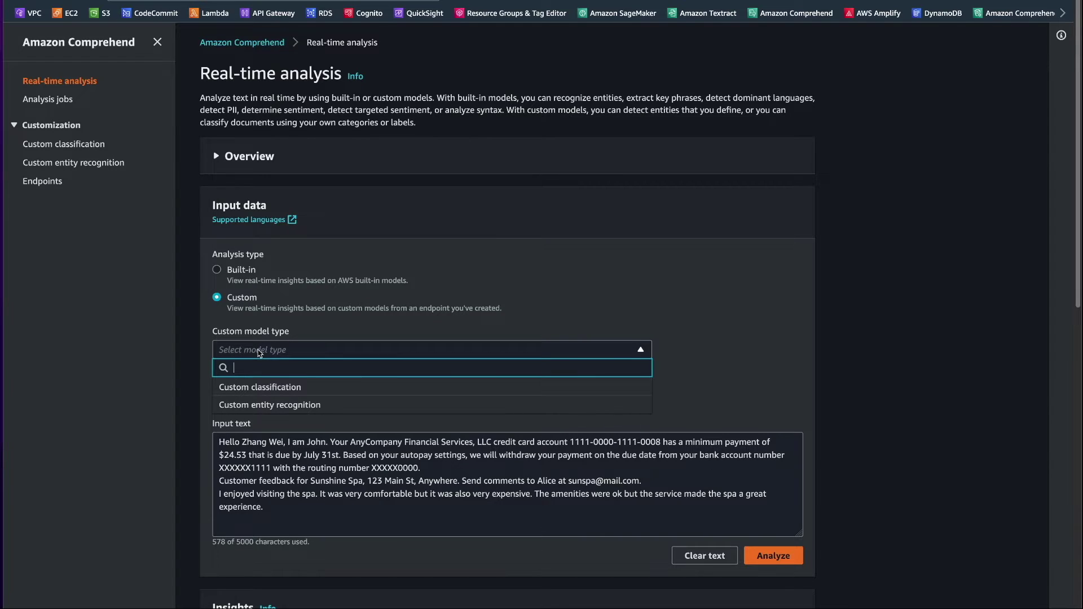
{"action": "left_click", "coordinate": [261, 387]}
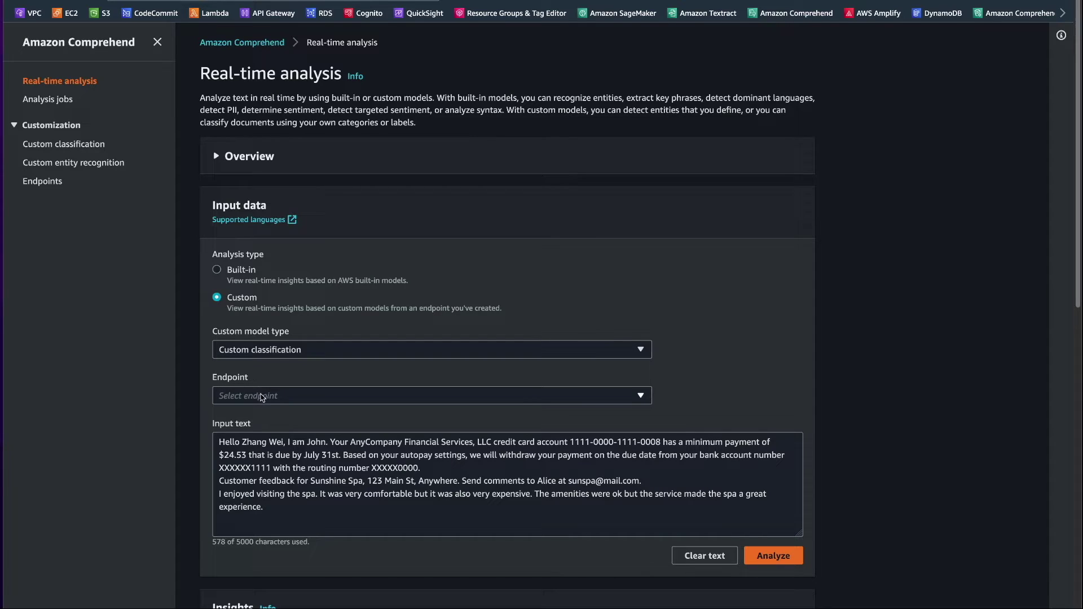
{"action": "left_click", "coordinate": [262, 396]}
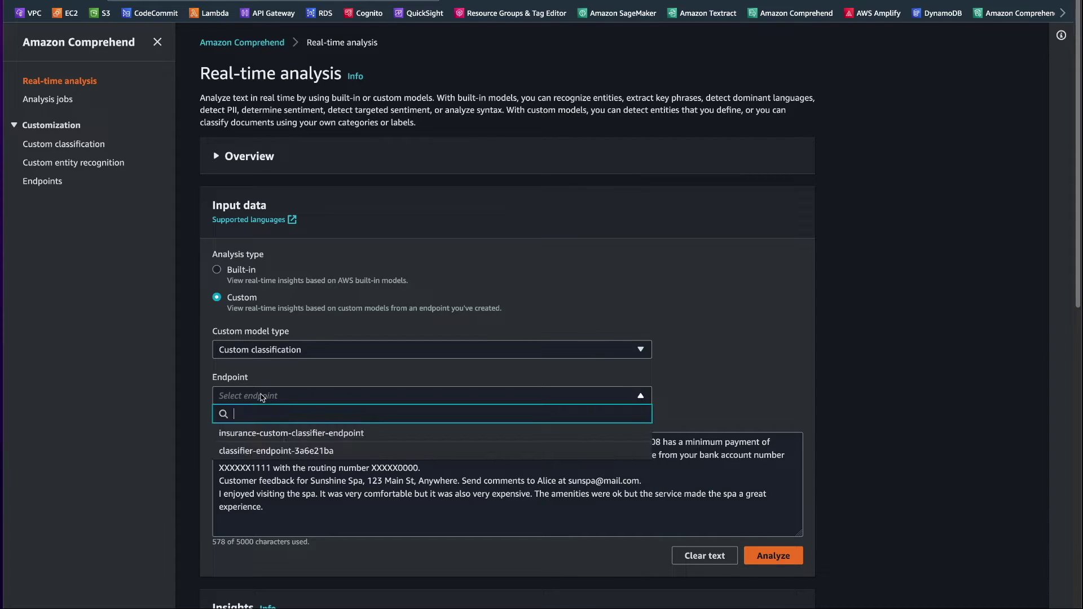
{"action": "left_click", "coordinate": [271, 434]}
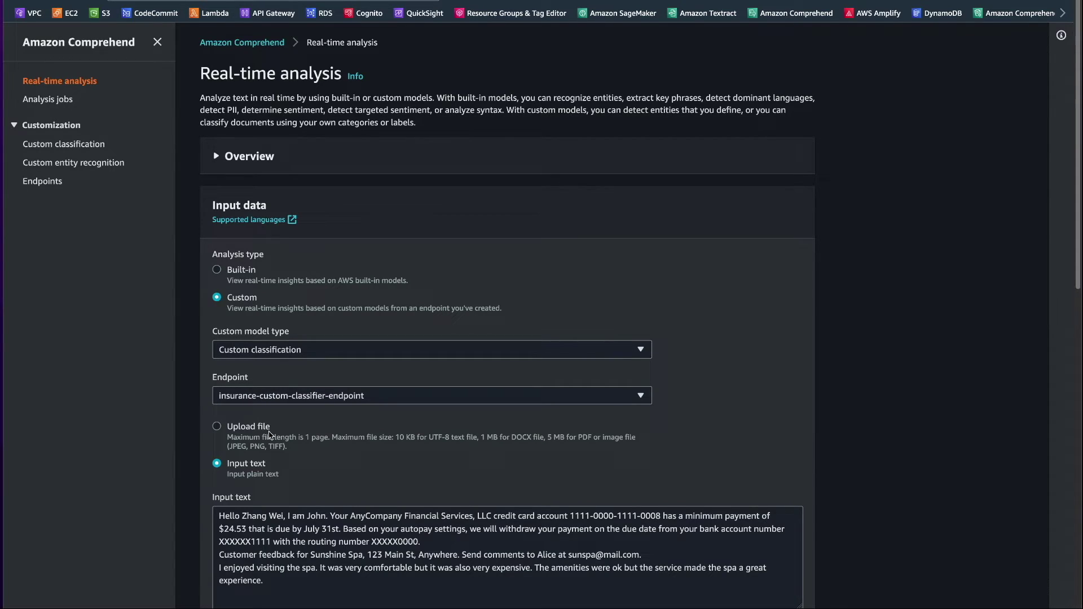
Switch the analysis input to file upload and choose CMS1500.png from the sample-docs folder.
{"action": "left_click", "coordinate": [255, 429]}
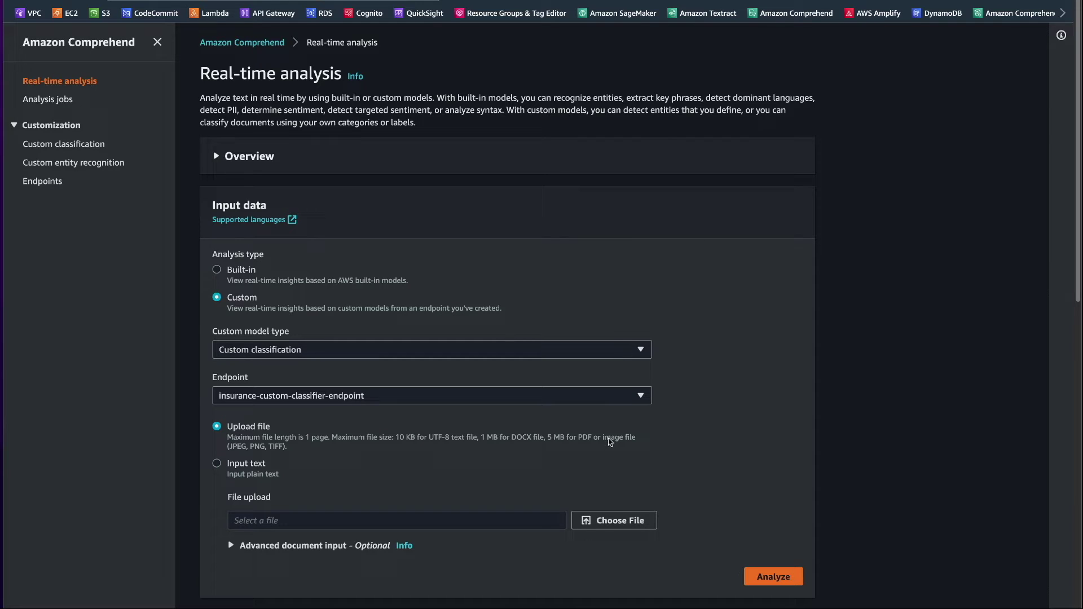
{"action": "left_click", "coordinate": [615, 522]}
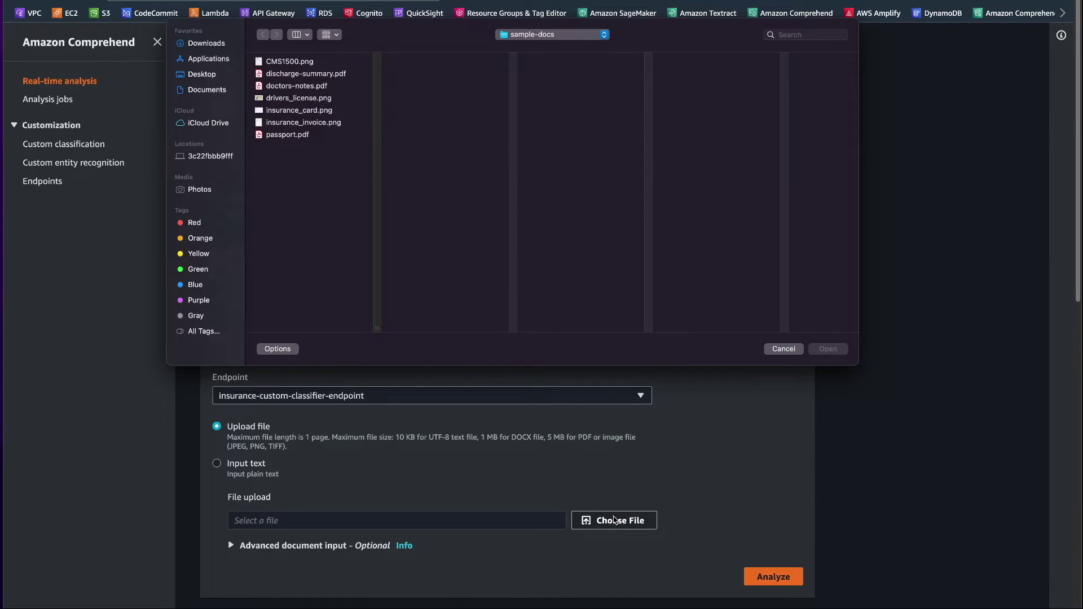
{"action": "left_click", "coordinate": [298, 62]}
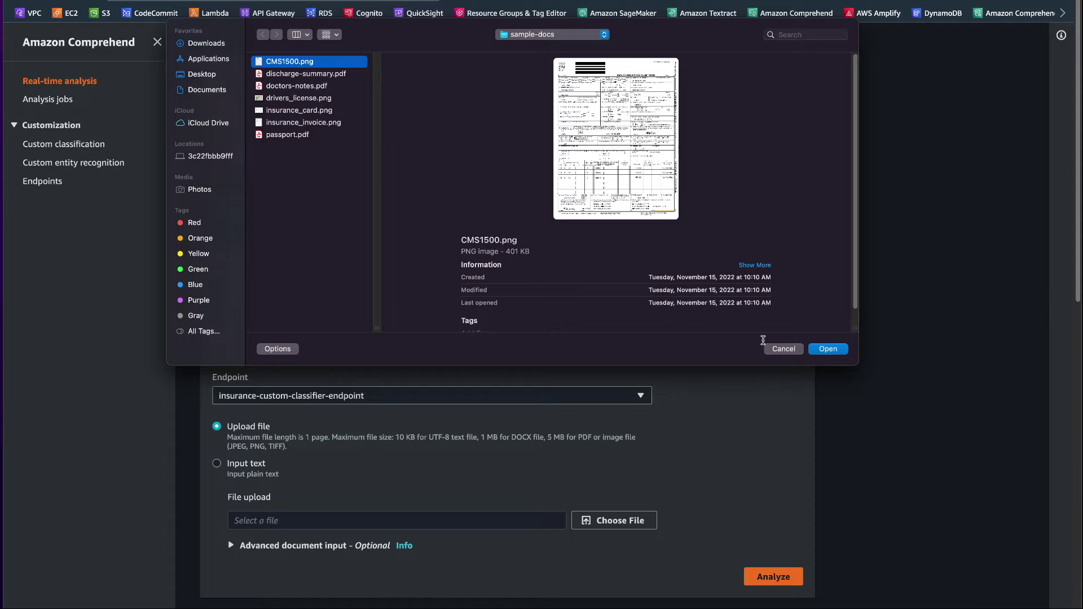
{"action": "left_click", "coordinate": [837, 352]}
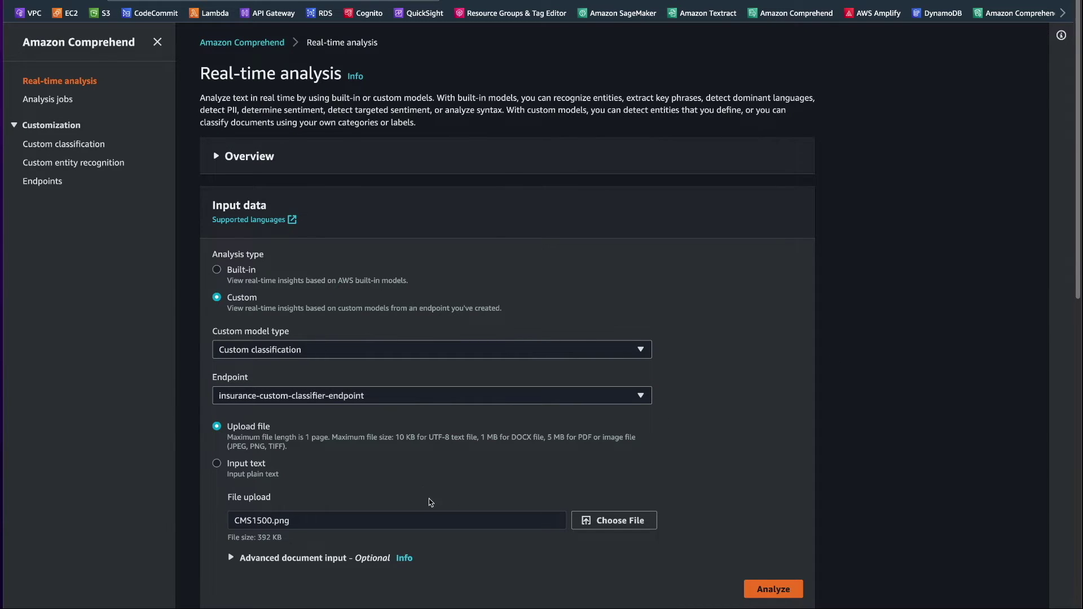
Set the document read mode to Force document read action with Textract detect document text, and analyze the file.
{"action": "scroll", "coordinate": [416, 474], "scroll_direction": "down", "scroll_amount": 2}
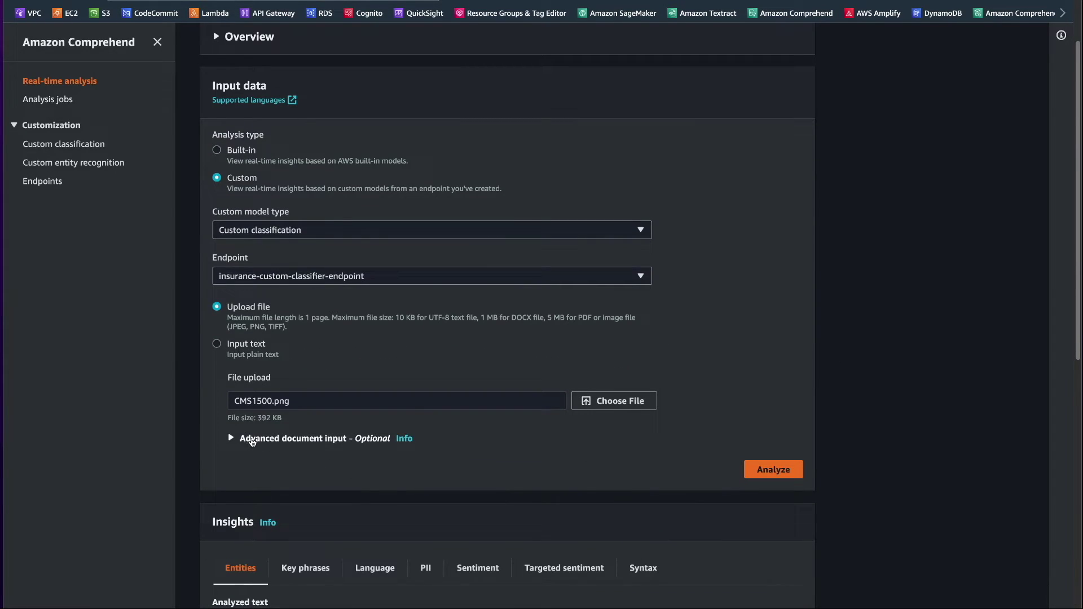
{"action": "left_click", "coordinate": [253, 442]}
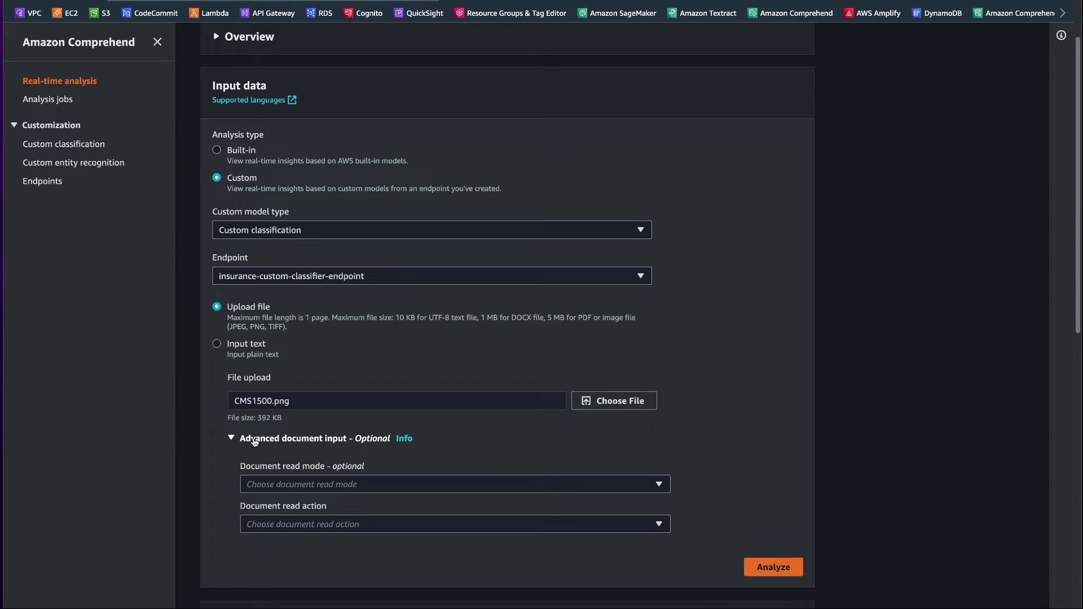
{"action": "left_click", "coordinate": [294, 485]}
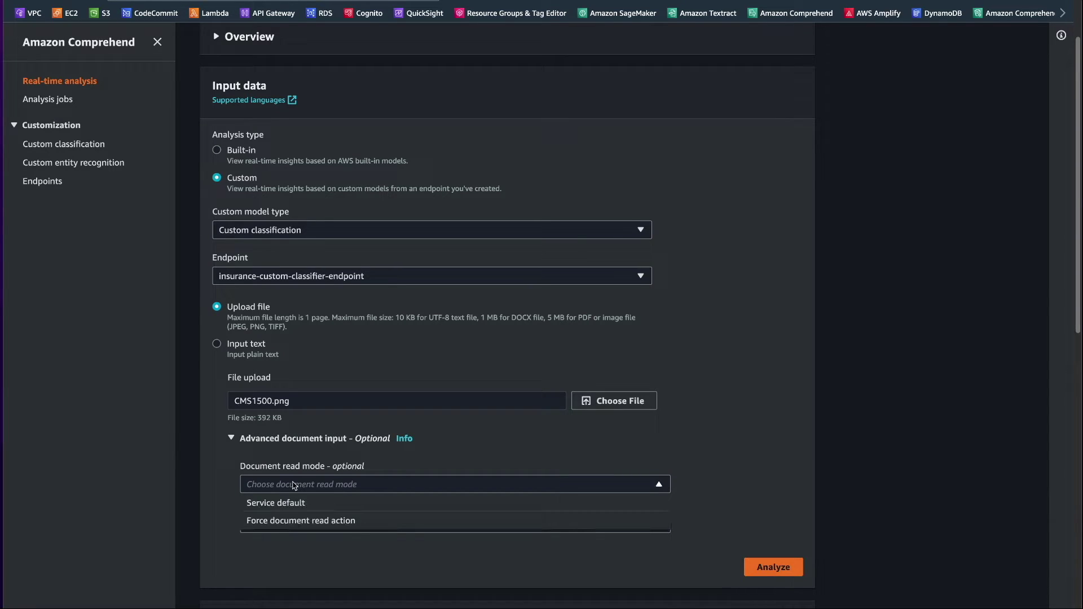
{"action": "left_click", "coordinate": [303, 522]}
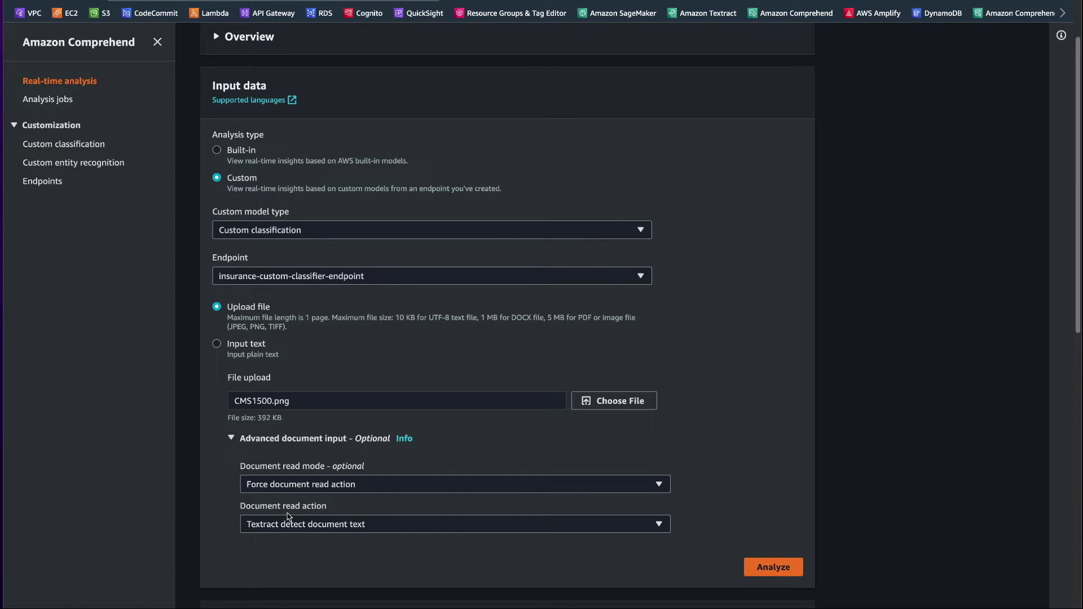
{"action": "left_click", "coordinate": [337, 526]}
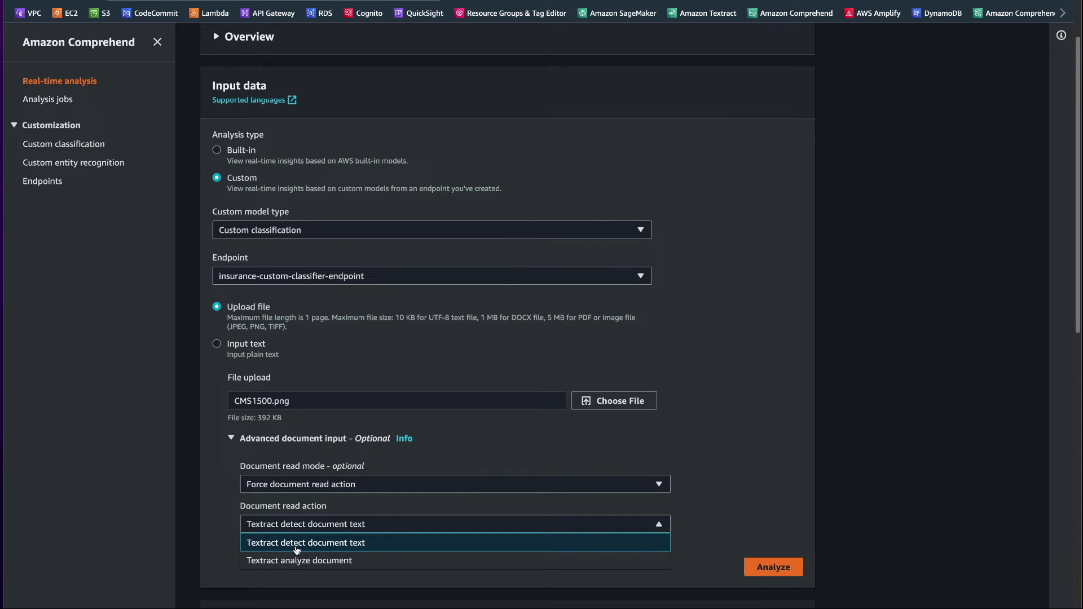
{"action": "left_click", "coordinate": [364, 545]}
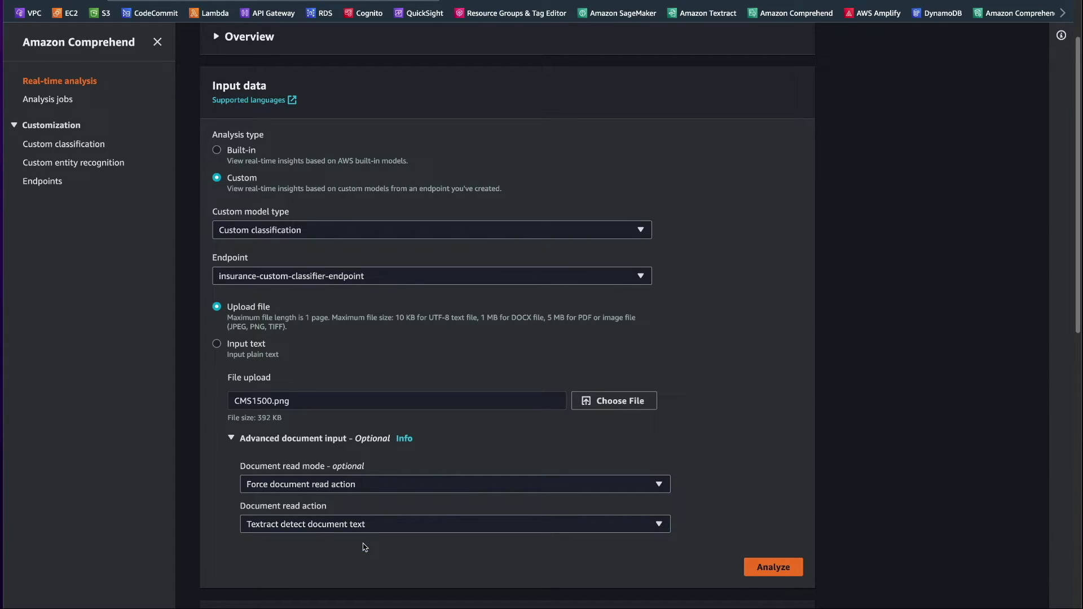
{"action": "left_click", "coordinate": [760, 571]}
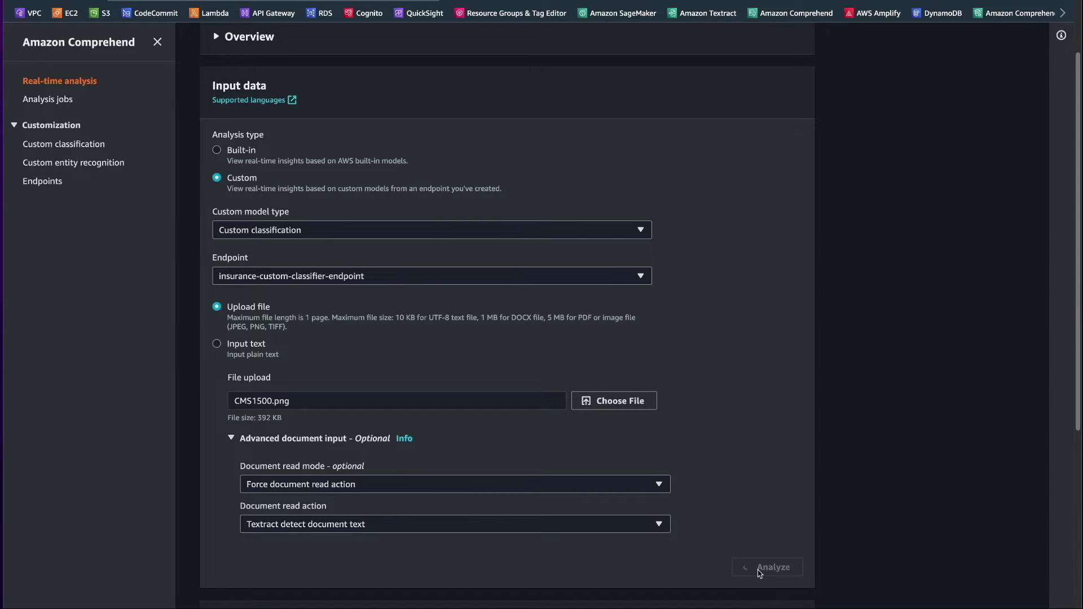
Examine the class confidence results and the ClassifyDocument API call and response under Application integration.
{"action": "scroll", "coordinate": [759, 573], "scroll_direction": "down", "scroll_amount": 3}
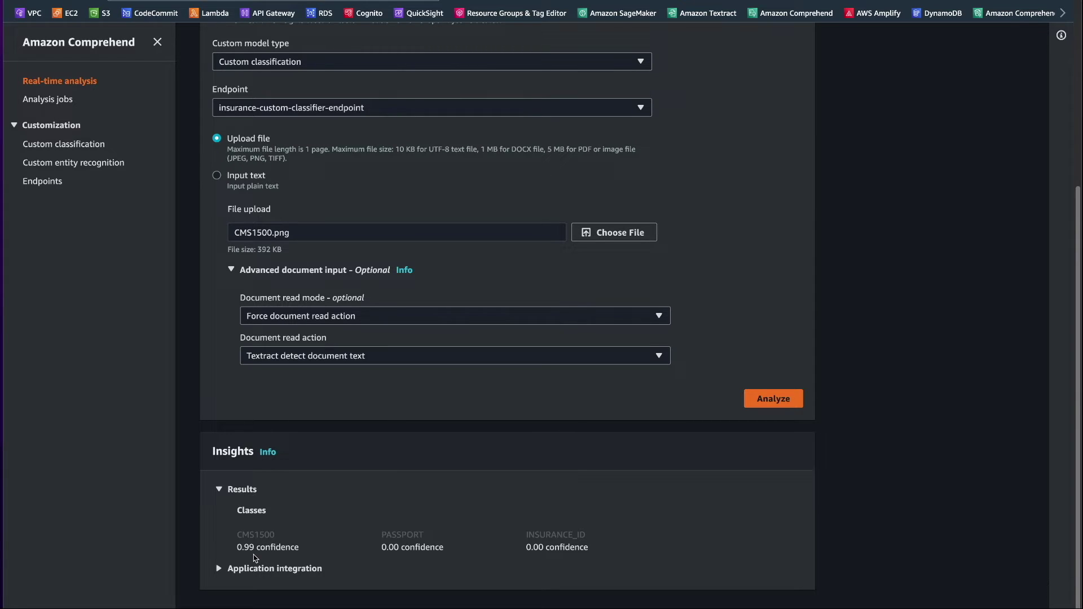
{"action": "left_click", "coordinate": [220, 568]}
{"action": "scroll", "coordinate": [786, 526], "scroll_direction": "down", "scroll_amount": 5}
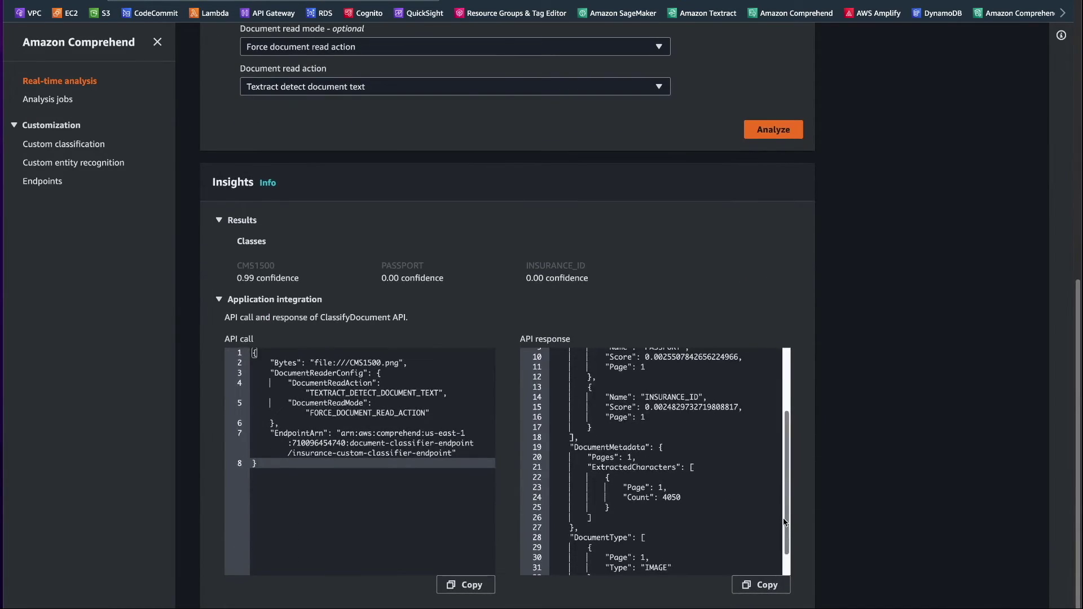
{"action": "scroll", "coordinate": [746, 465], "scroll_direction": "up", "scroll_amount": 1}
{"action": "scroll", "coordinate": [745, 464], "scroll_direction": "up", "scroll_amount": 4}
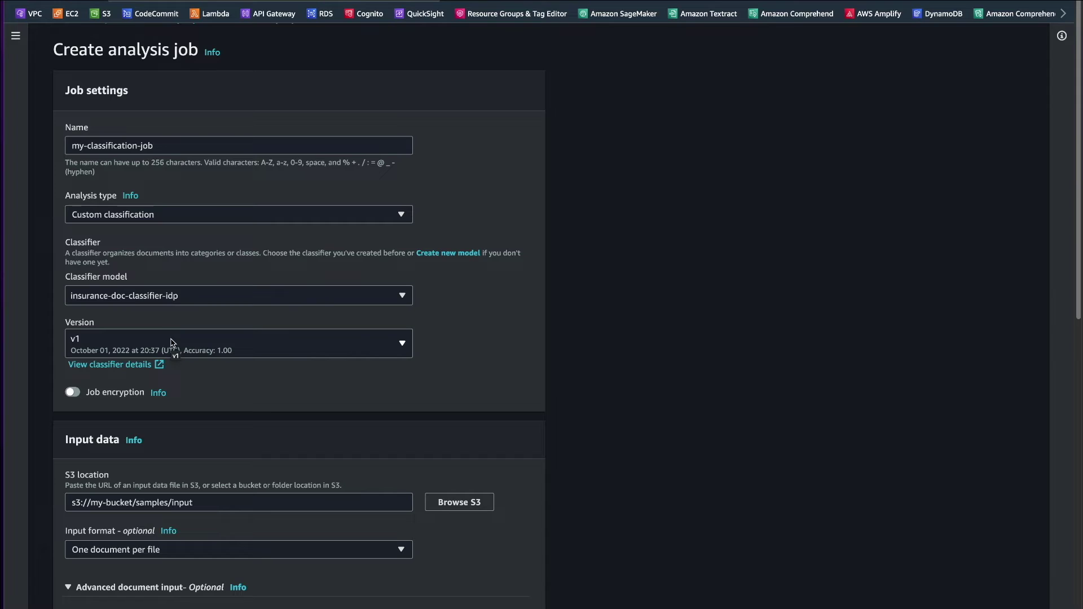
Review the input, output and access settings of the my-classification-job custom classification job, and create the job.
{"action": "scroll", "coordinate": [171, 342], "scroll_direction": "down", "scroll_amount": 3}
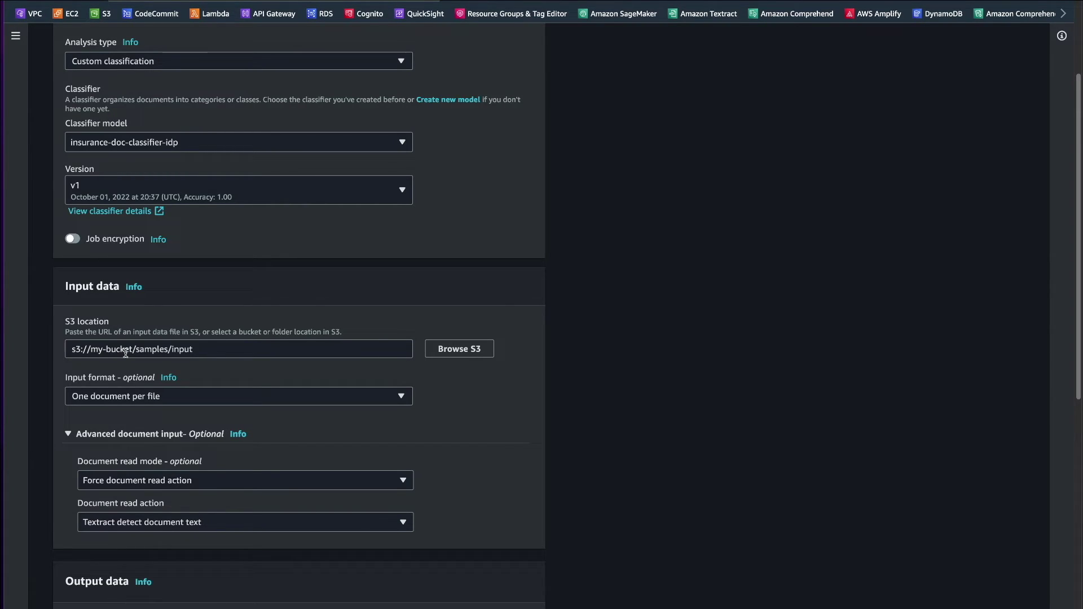
{"action": "scroll", "coordinate": [126, 352], "scroll_direction": "down", "scroll_amount": 1}
{"action": "scroll", "coordinate": [125, 352], "scroll_direction": "down", "scroll_amount": 1}
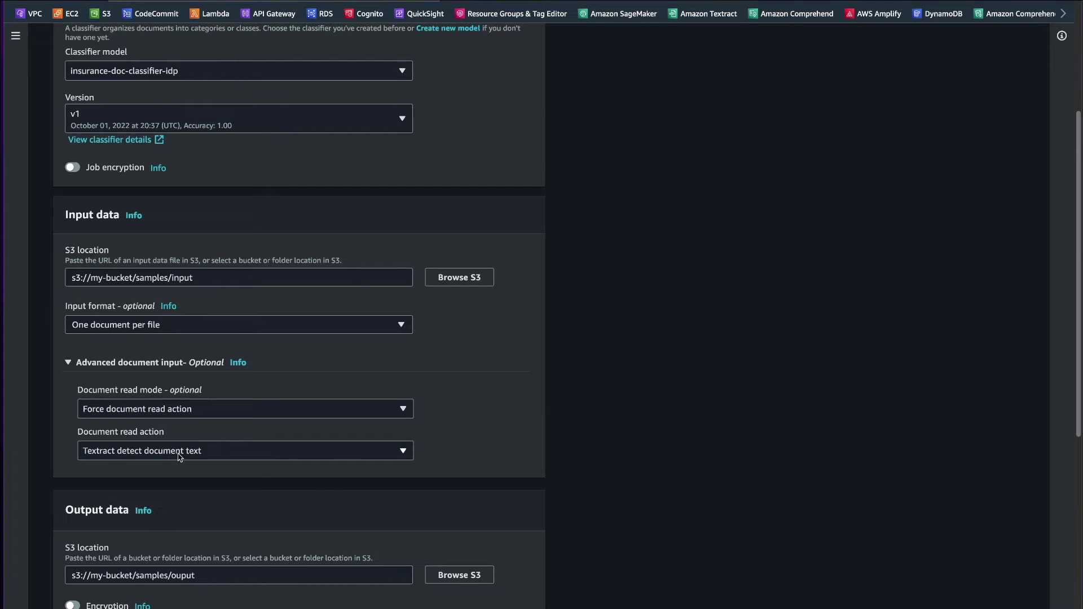
{"action": "scroll", "coordinate": [179, 457], "scroll_direction": "down", "scroll_amount": 2}
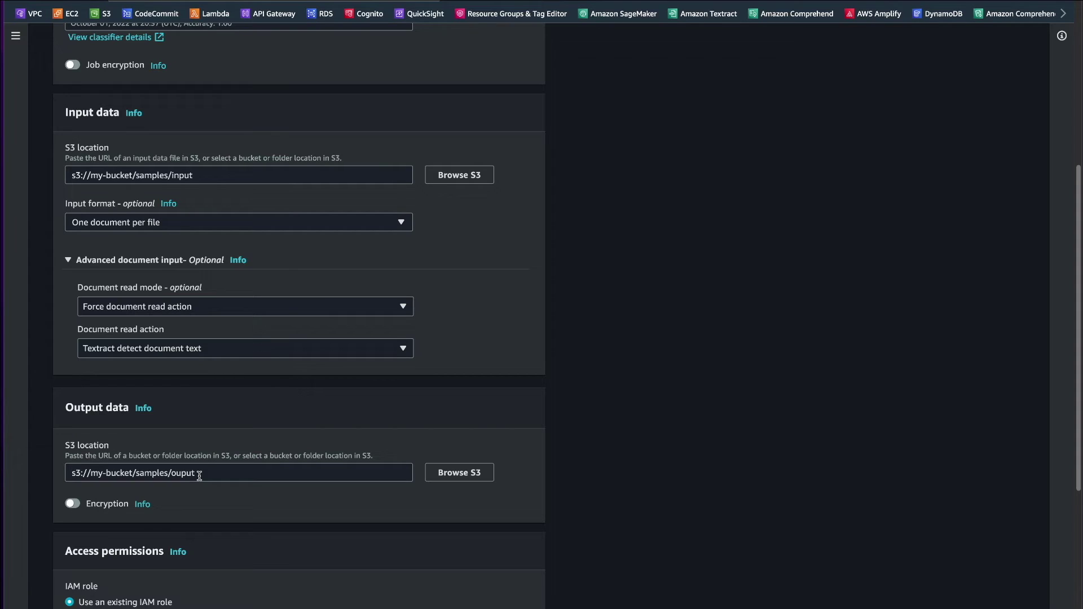
{"action": "scroll", "coordinate": [199, 476], "scroll_direction": "down", "scroll_amount": 5}
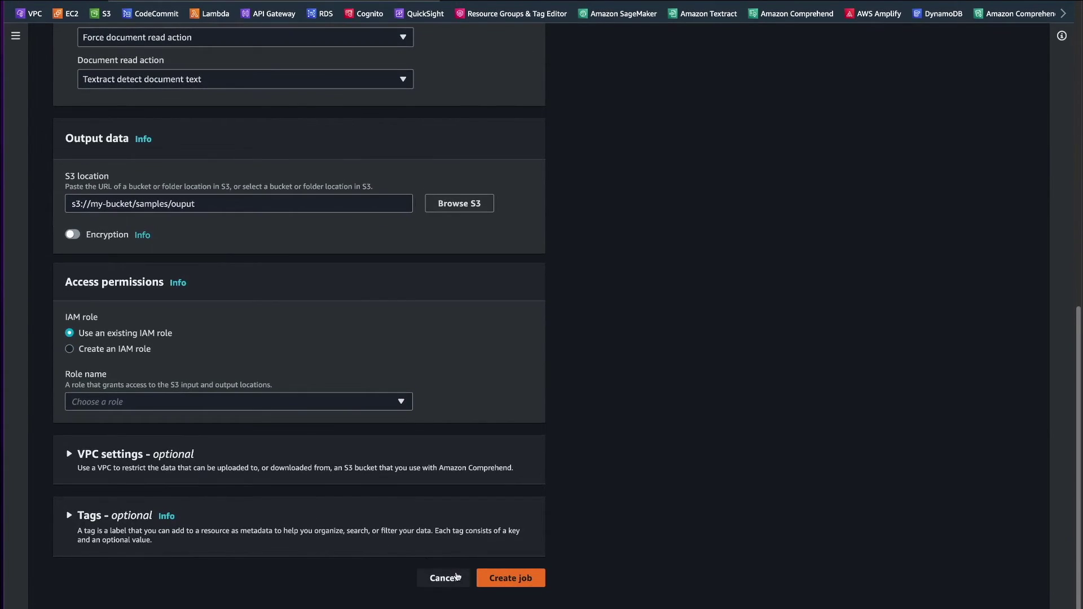
{"action": "left_click", "coordinate": [495, 581]}
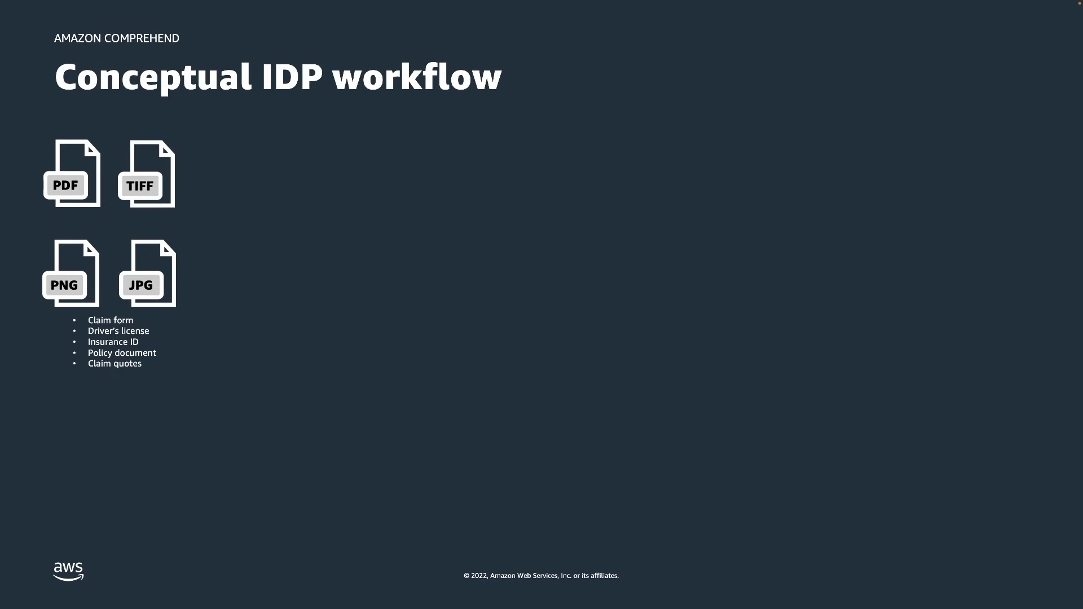